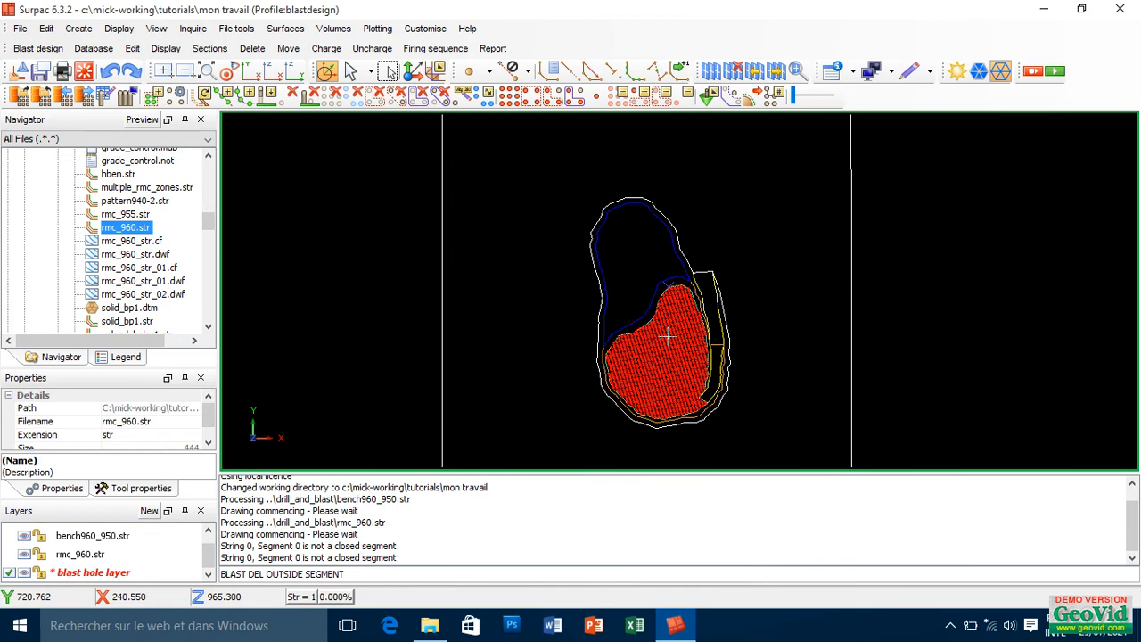
# Begin charging all blast holes and add a second interval below the stemming row in the charging details
pyautogui.scroll(5, 667, 335)
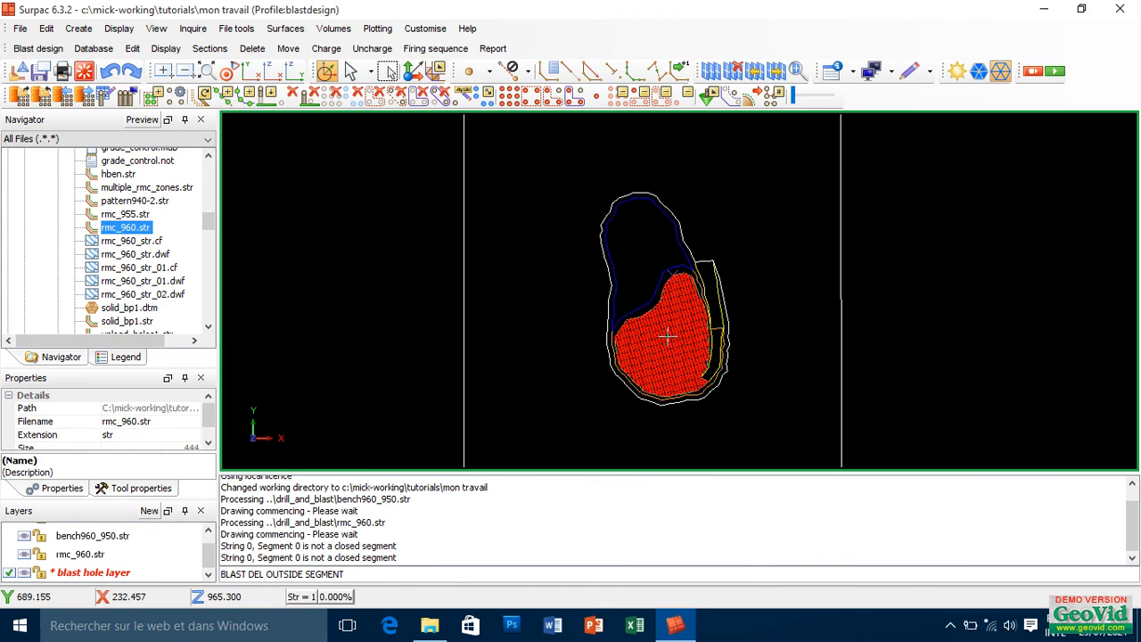
pyautogui.scroll(-2, 667, 335)
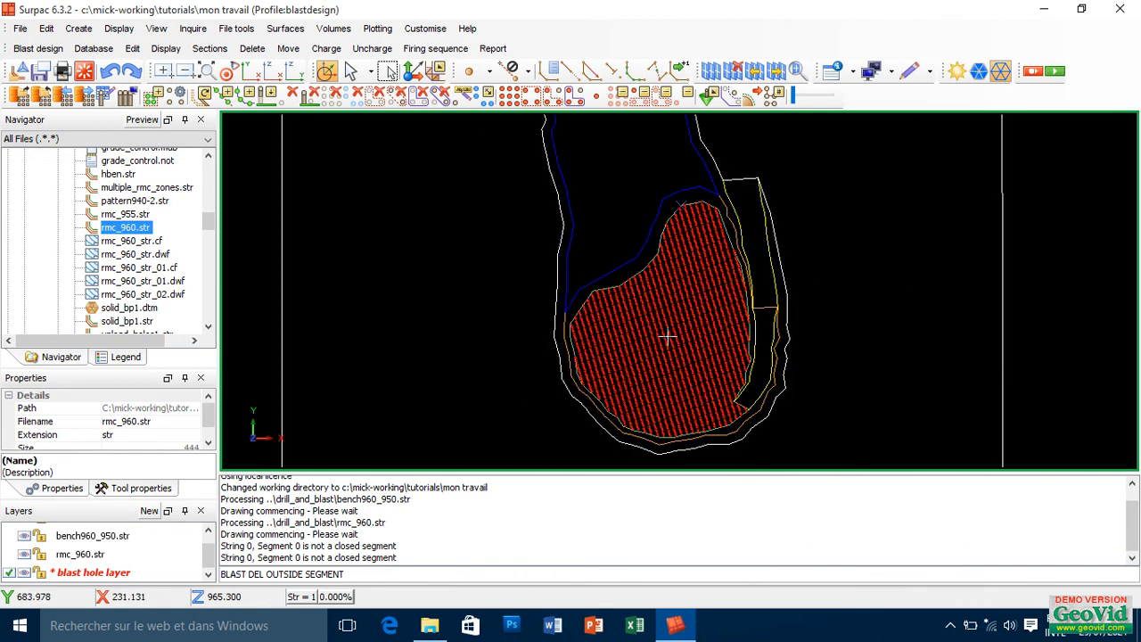
pyautogui.scroll(1, 667, 336)
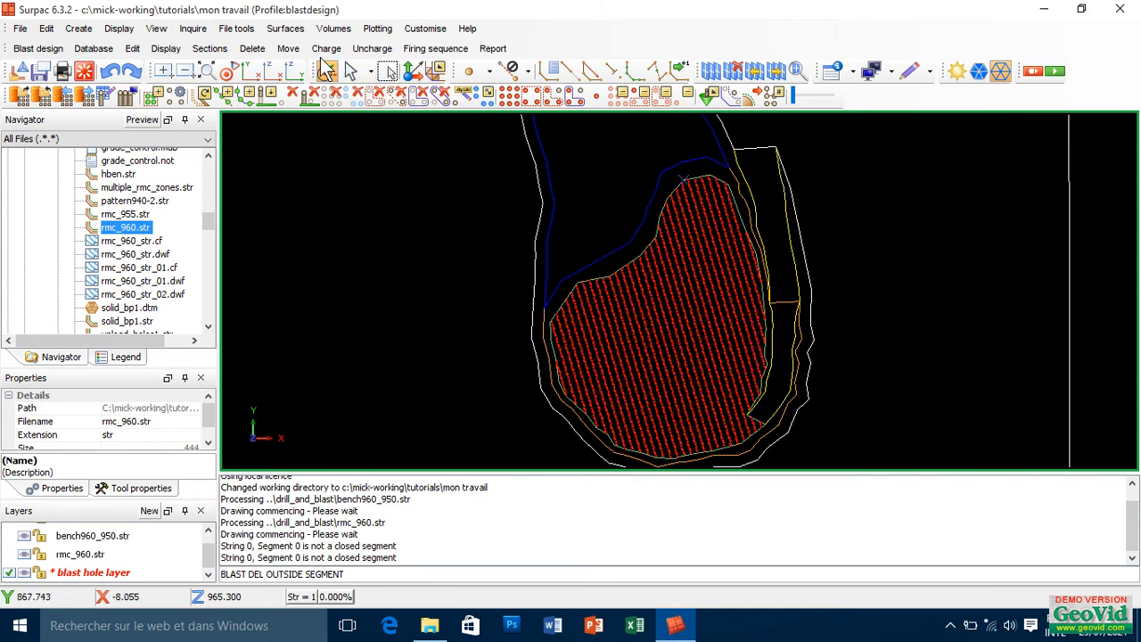
pyautogui.click(326, 49)
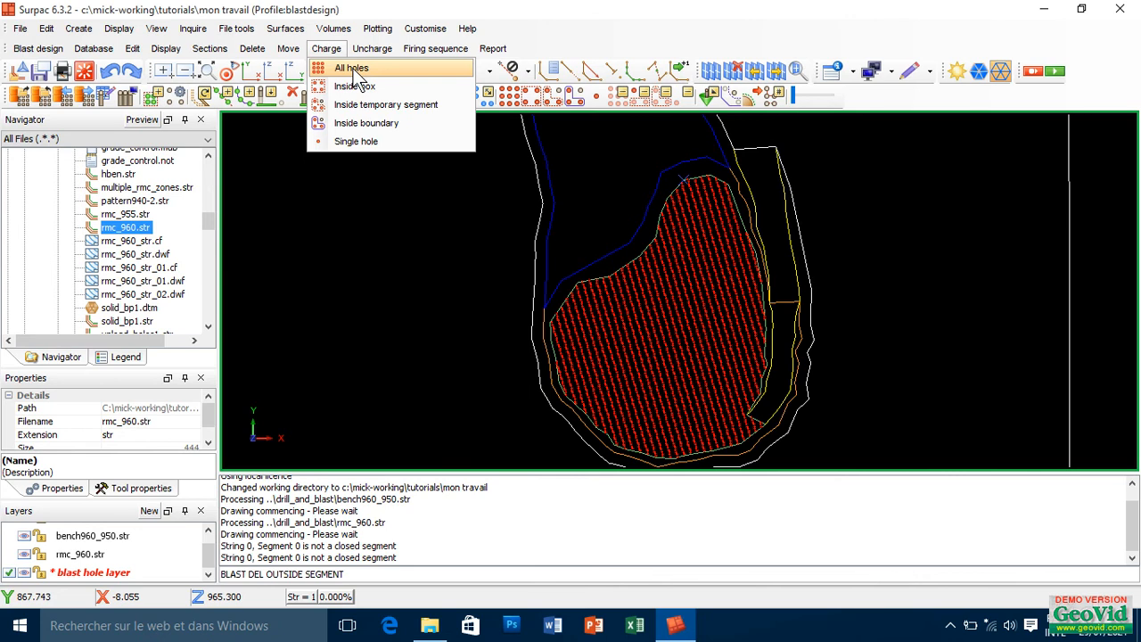
pyautogui.click(353, 68)
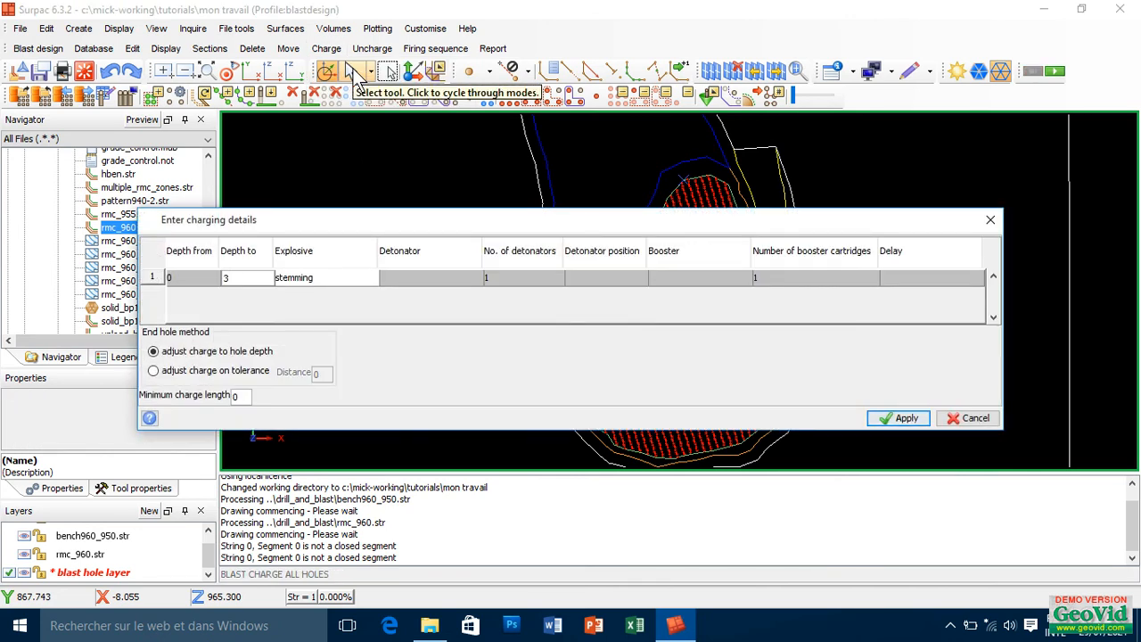
pyautogui.rightClick(235, 294)
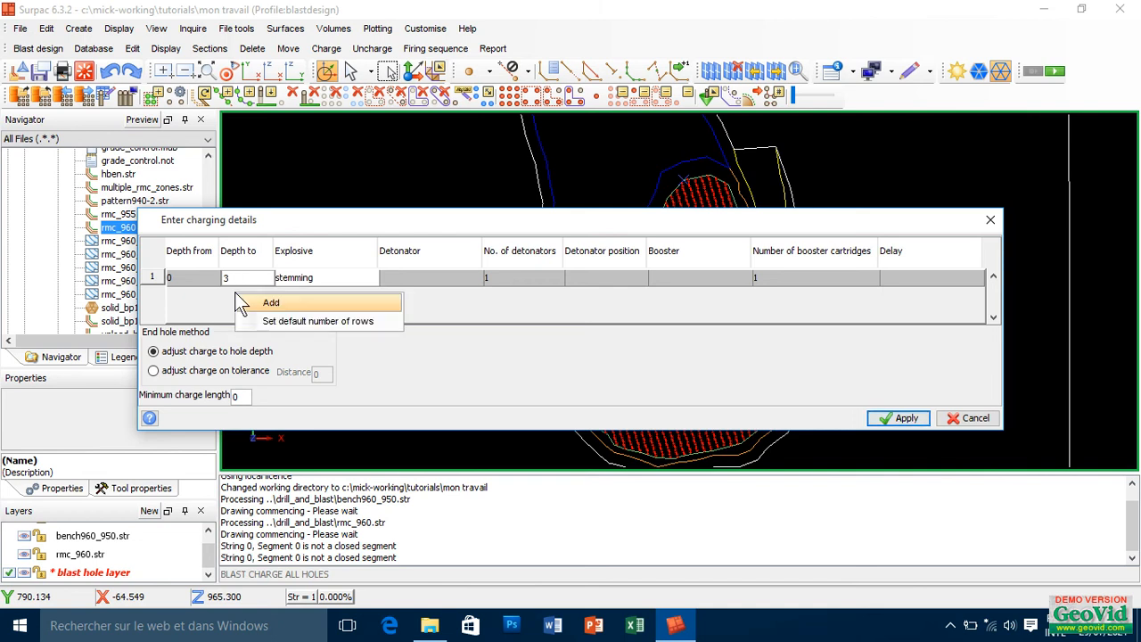
pyautogui.click(272, 304)
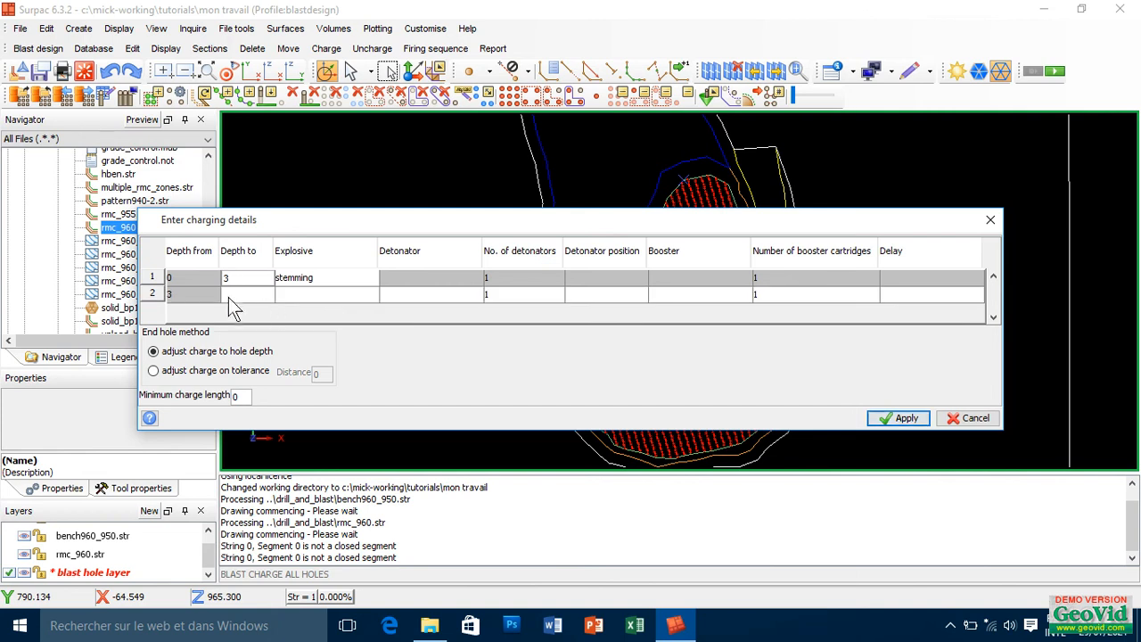
# Set the second charge interval's end depth to 8 and its explosive to ANFO 0.8
pyautogui.click(234, 295)
pyautogui.write('6')
pyautogui.press('BackSpace')
pyautogui.write('6')
pyautogui.press('BackSpace')
pyautogui.write('8')
pyautogui.click(371, 295)
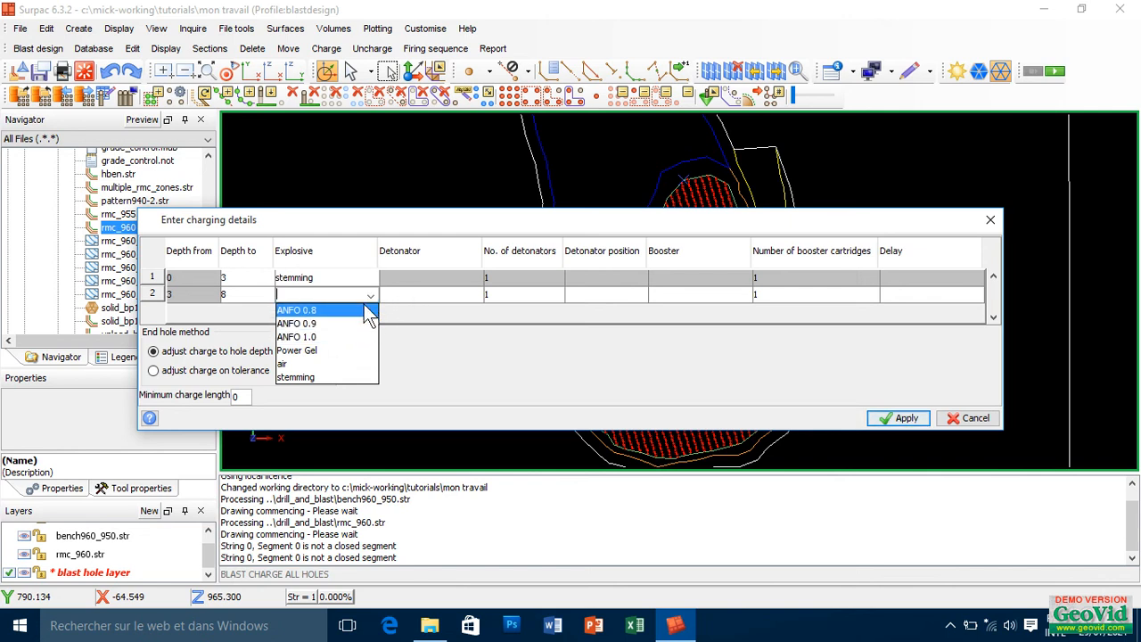
pyautogui.click(364, 307)
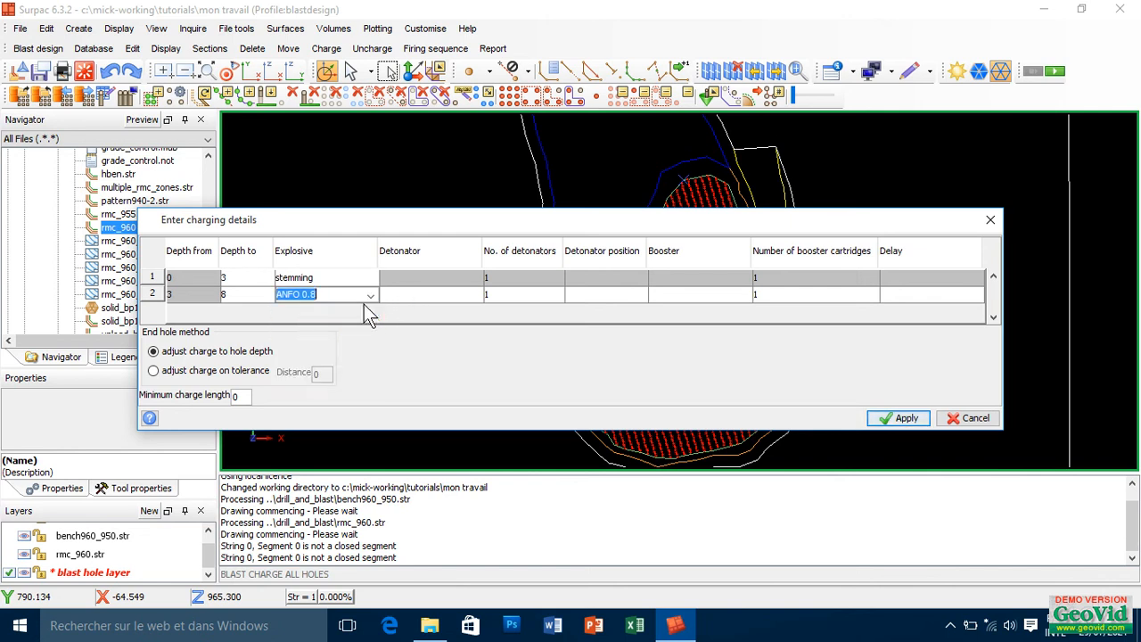
# Assign a Nonel LP detonator to the second charge interval and place it at the bottom
pyautogui.click(468, 297)
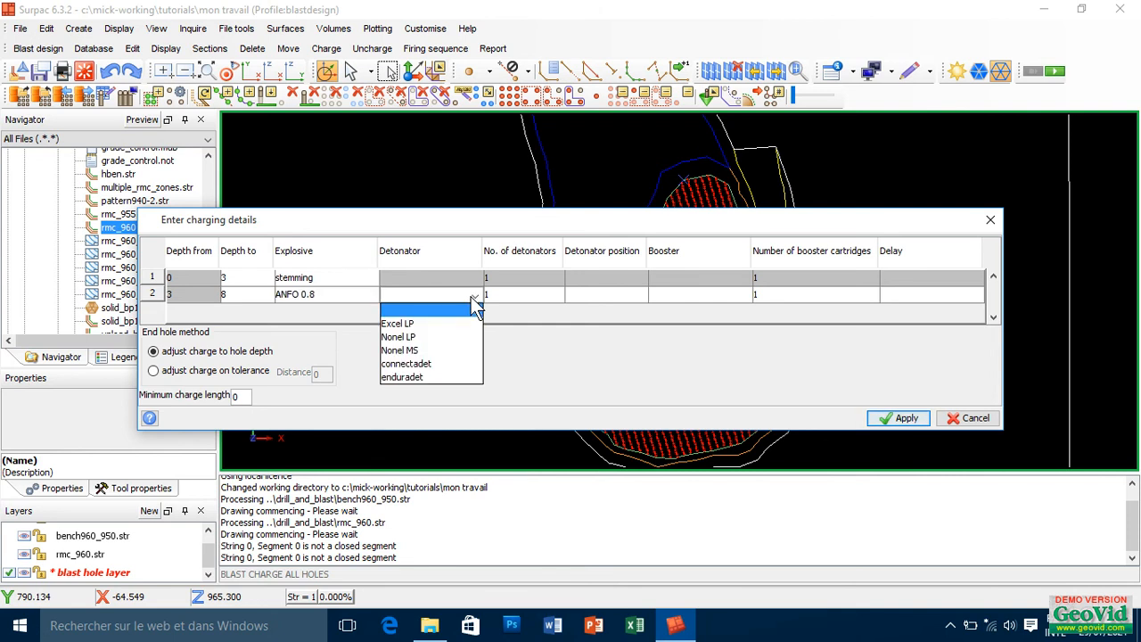
pyautogui.click(413, 338)
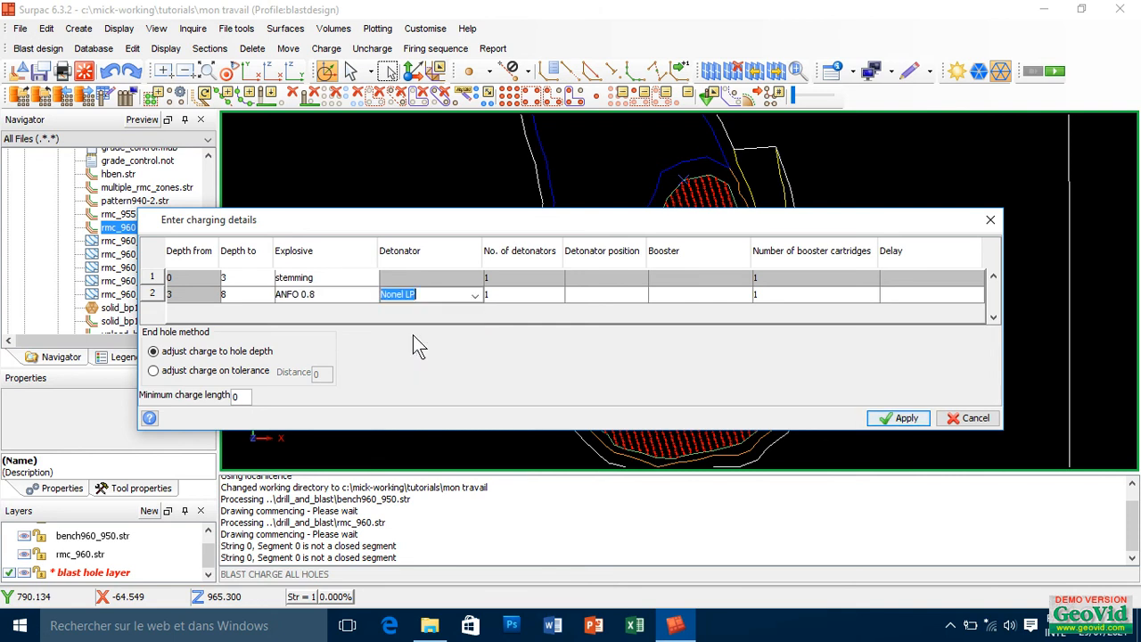
pyautogui.click(630, 300)
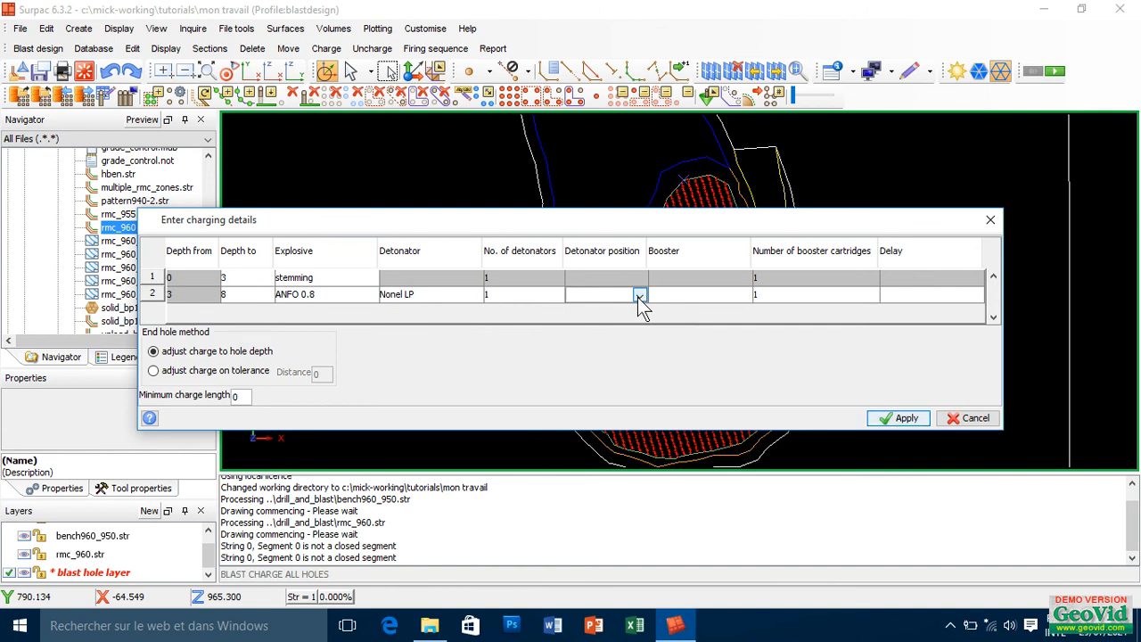
pyautogui.click(639, 297)
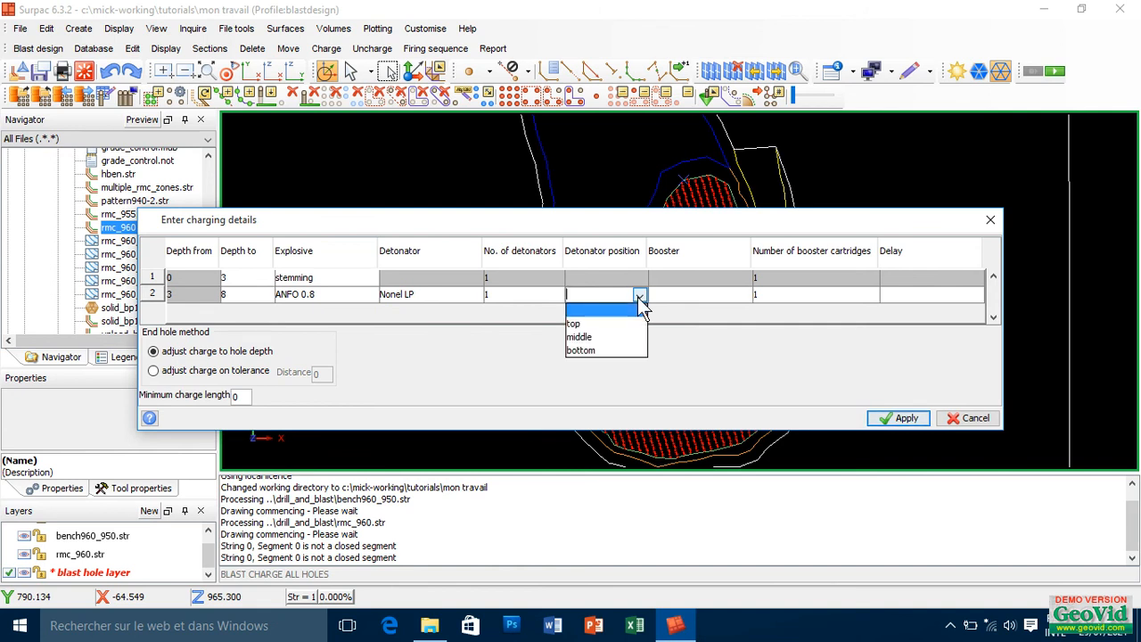
pyautogui.click(615, 350)
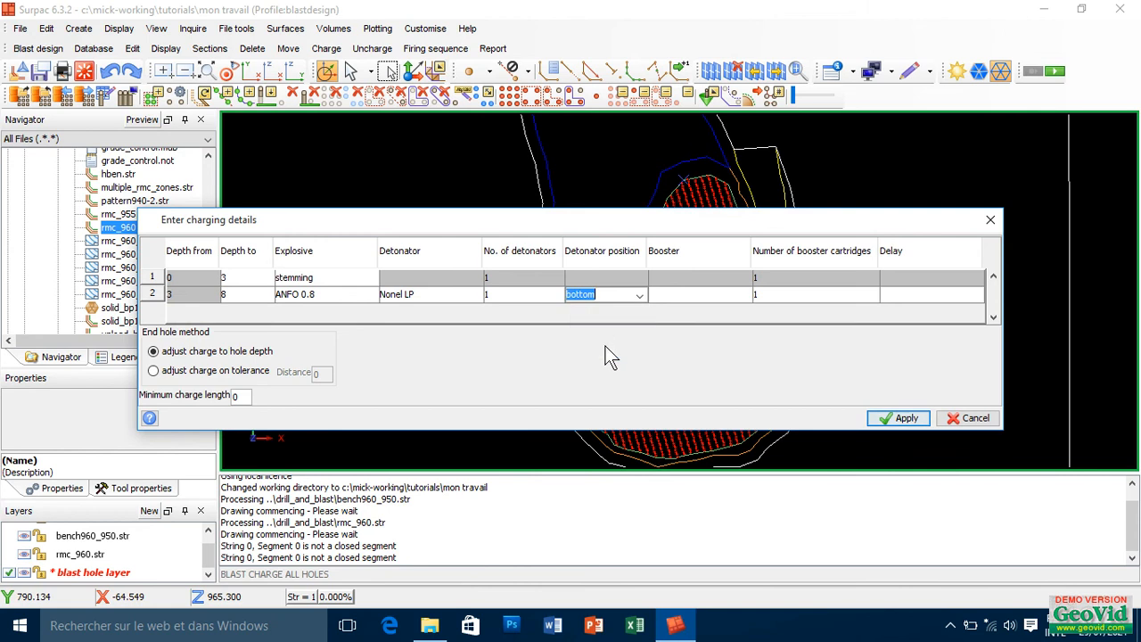
# Add the Anzomex G (PG) booster and DET 2 (400.00ms) delay to the second interval, apply the charging and close its log
pyautogui.click(746, 297)
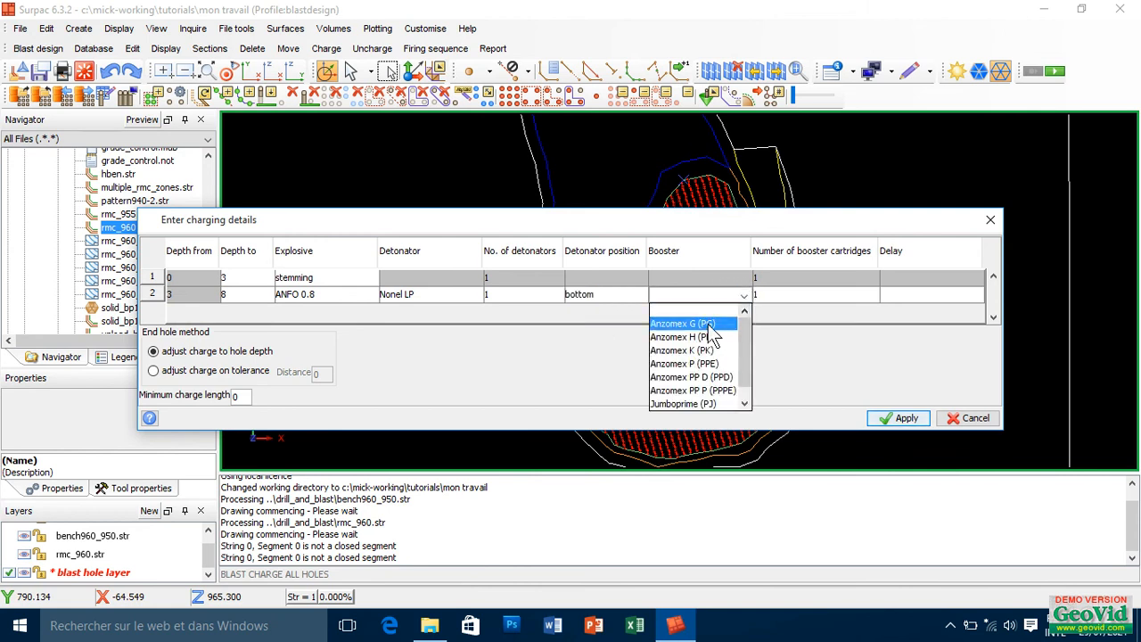
pyautogui.click(713, 323)
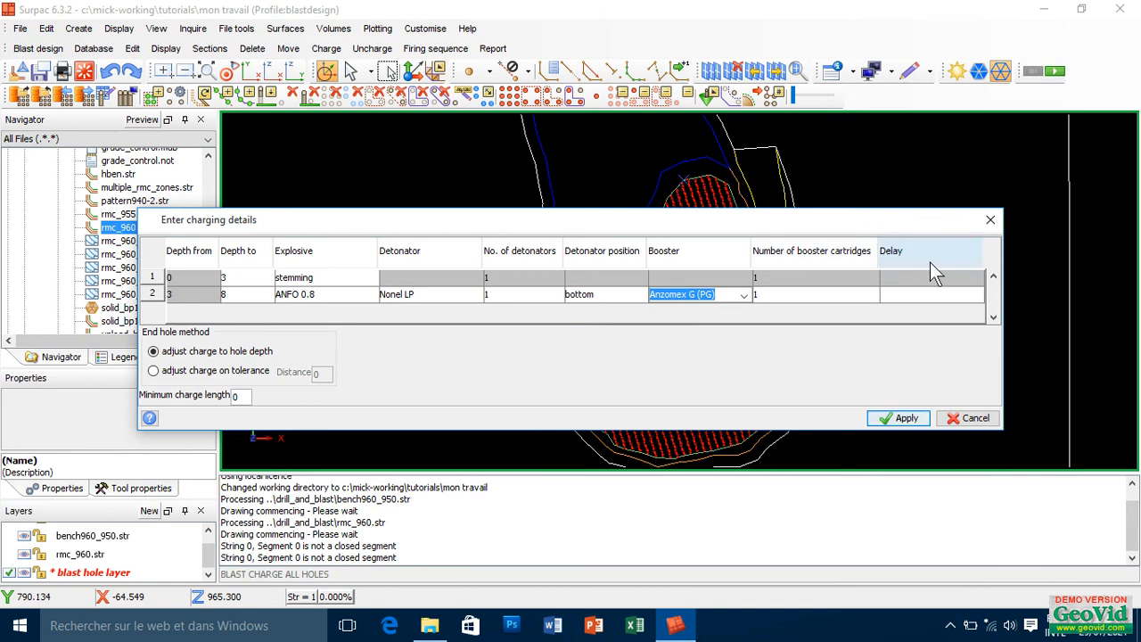
pyautogui.click(975, 296)
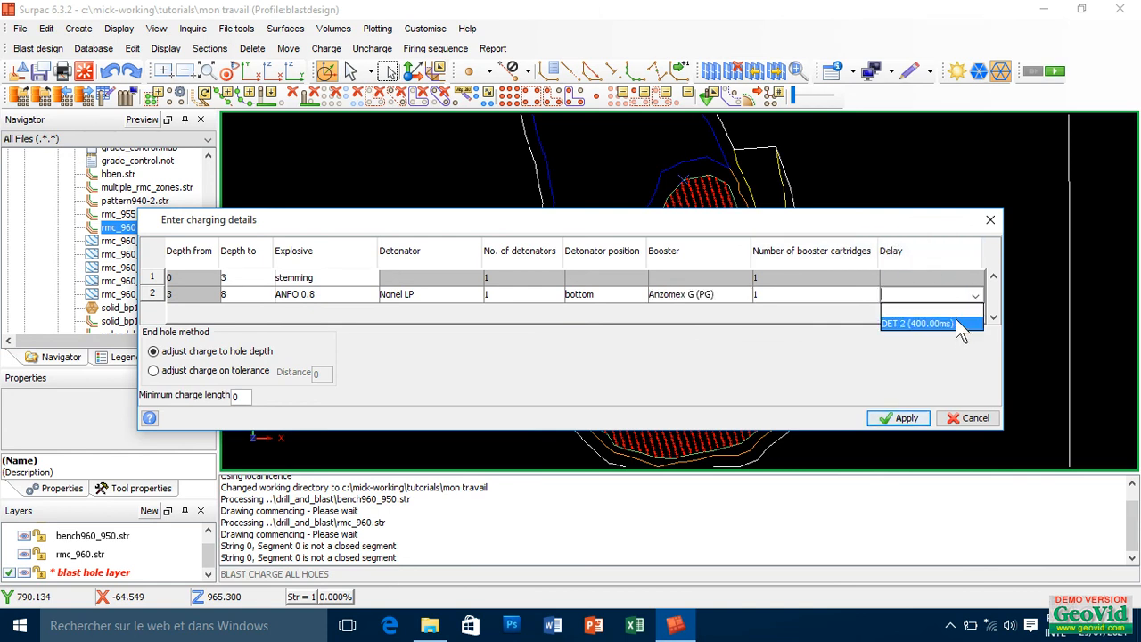
pyautogui.click(950, 323)
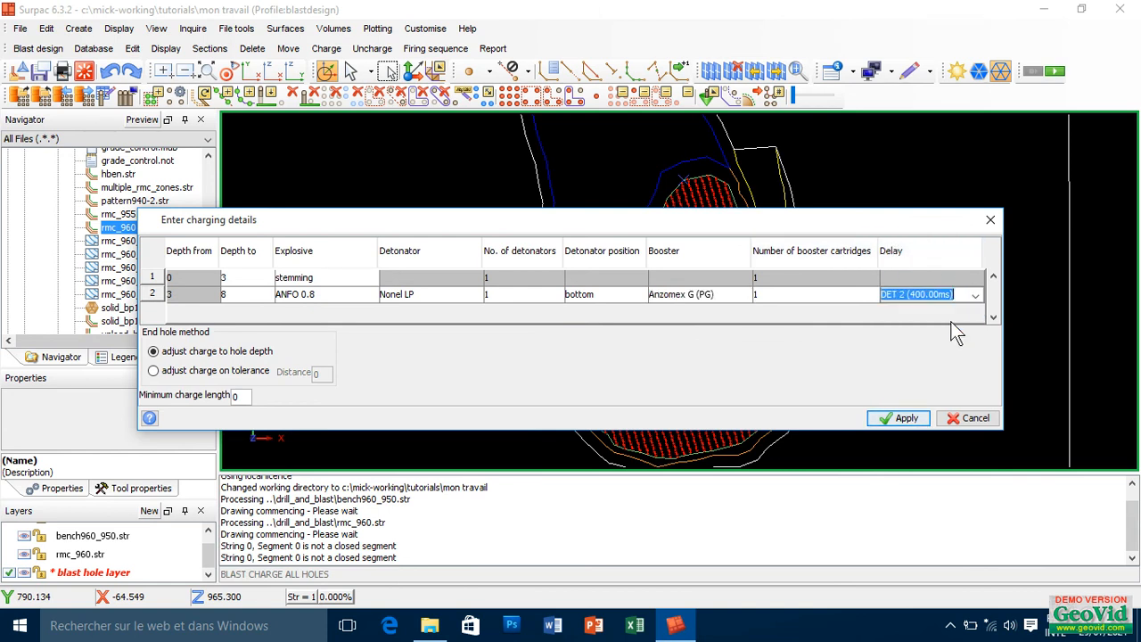
pyautogui.click(905, 416)
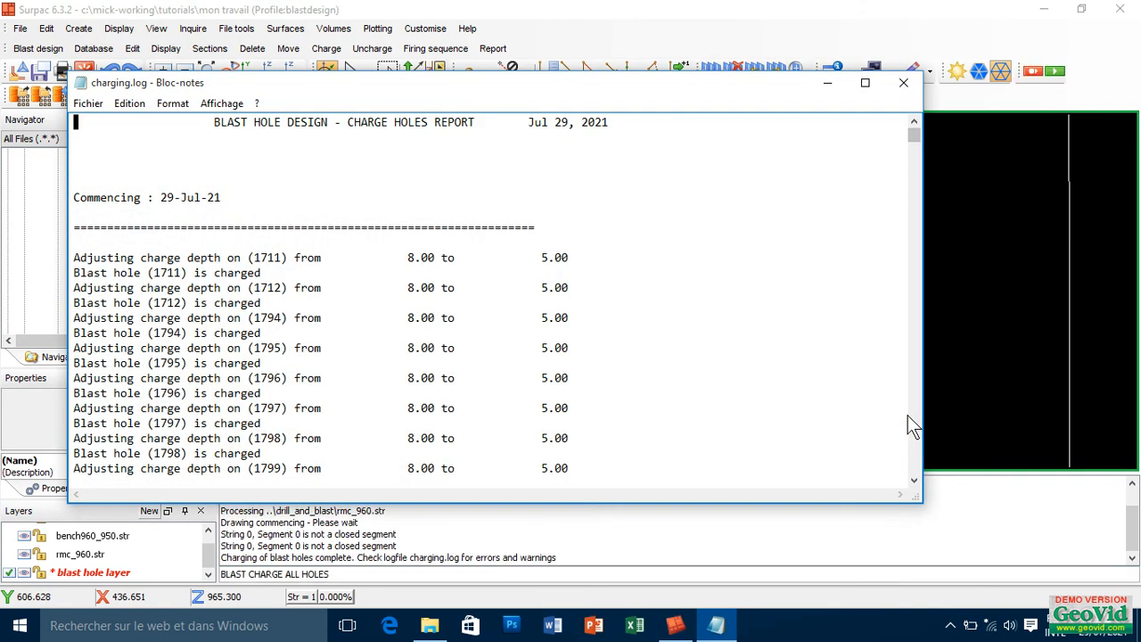
pyautogui.moveTo(918, 130); pyautogui.dragTo(911, 94)
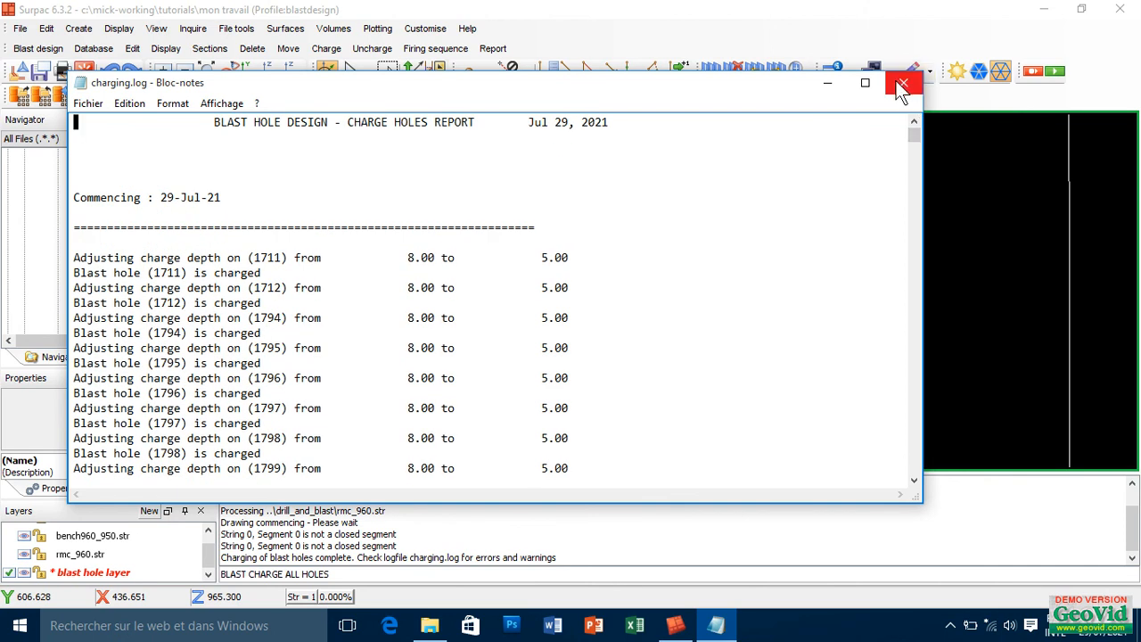
pyautogui.click(901, 89)
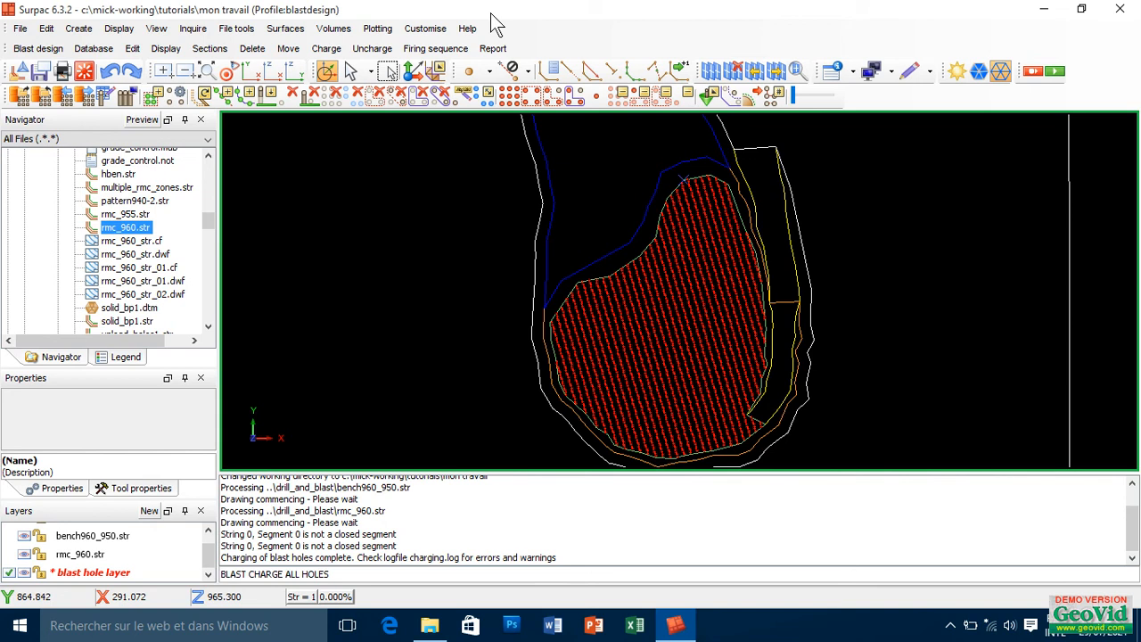
# Generate a Diagonal-Pattern firing sequence on layer Tie_in, with its line running about 31 north and 9 west along the hole pattern's southwest edge
pyautogui.click(440, 50)
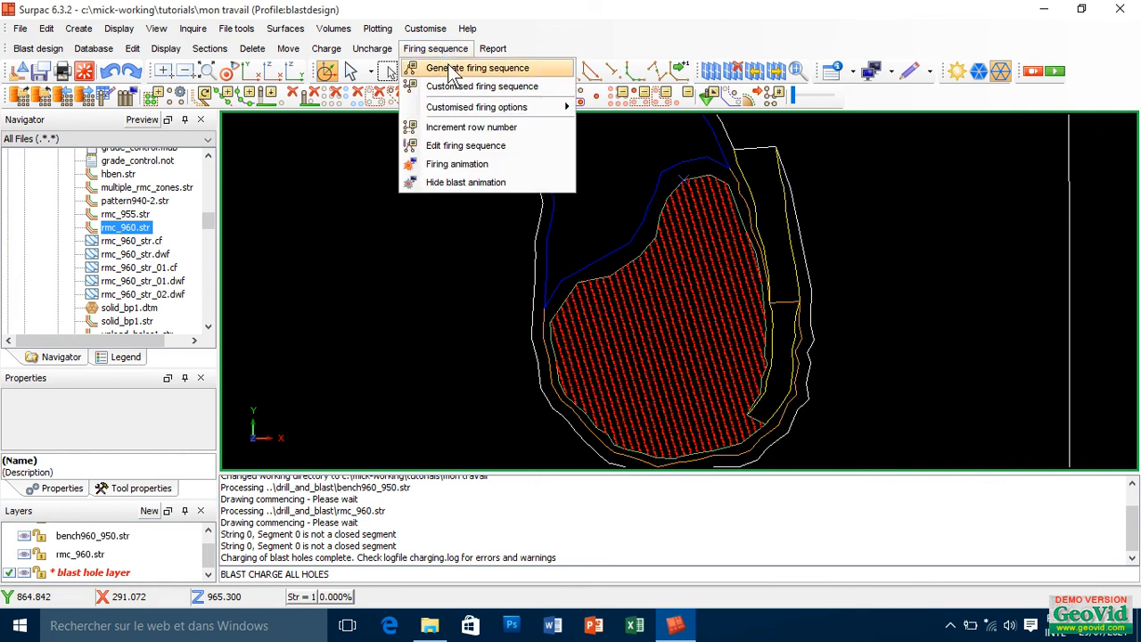
pyautogui.click(447, 68)
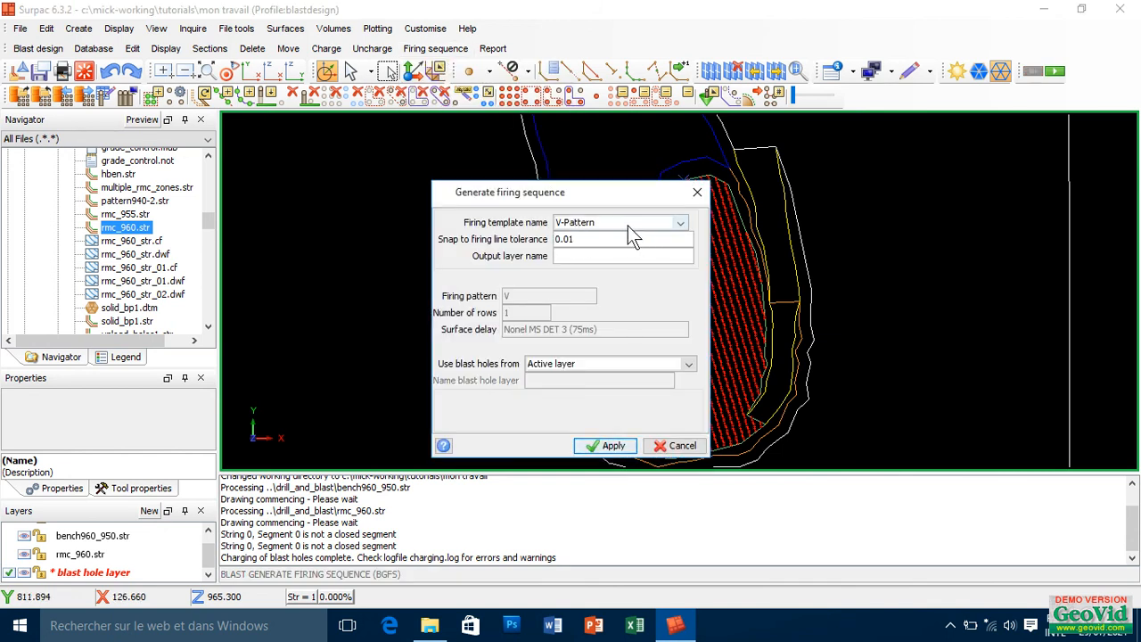
pyautogui.click(682, 223)
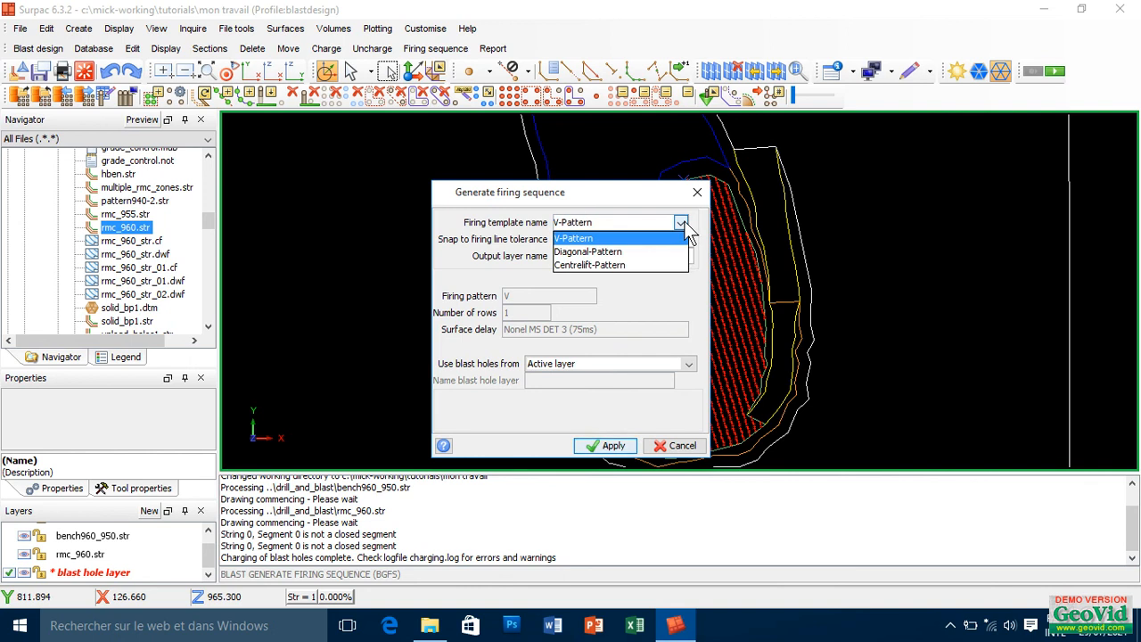
pyautogui.click(645, 253)
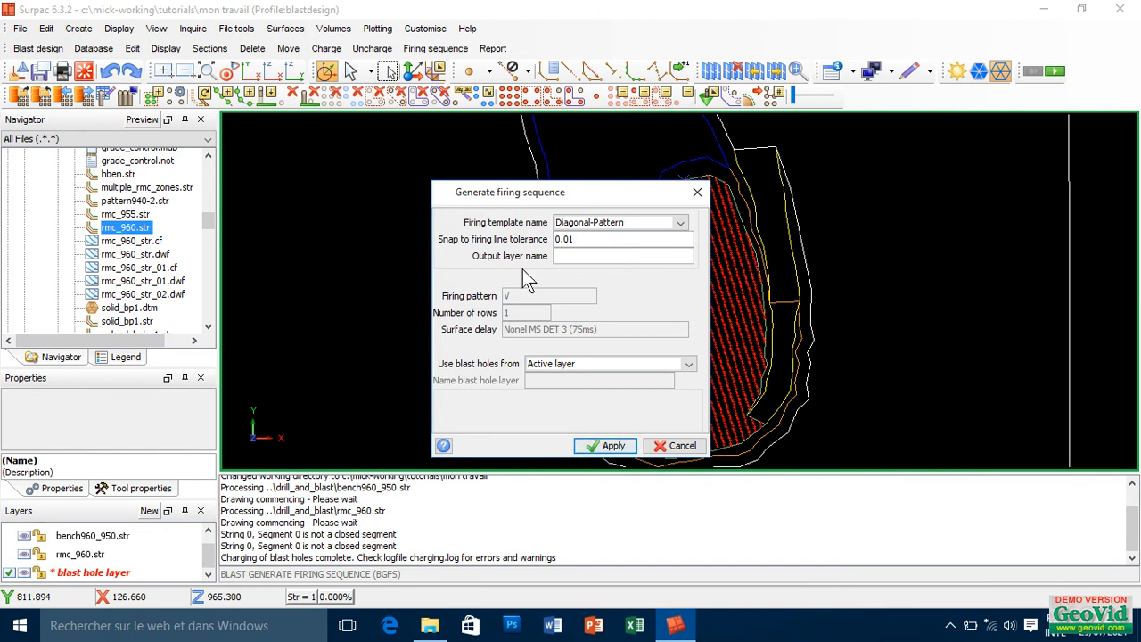
pyautogui.click(567, 258)
pyautogui.write('Tie_in')
pyautogui.click(594, 448)
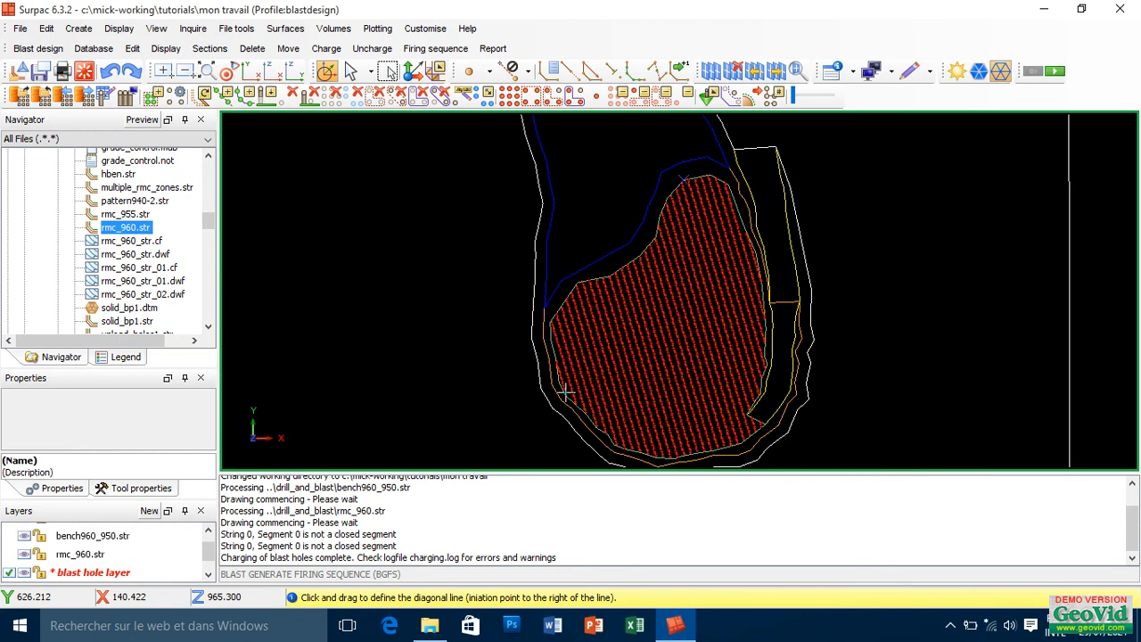
pyautogui.moveTo(566, 392); pyautogui.dragTo(555, 357)
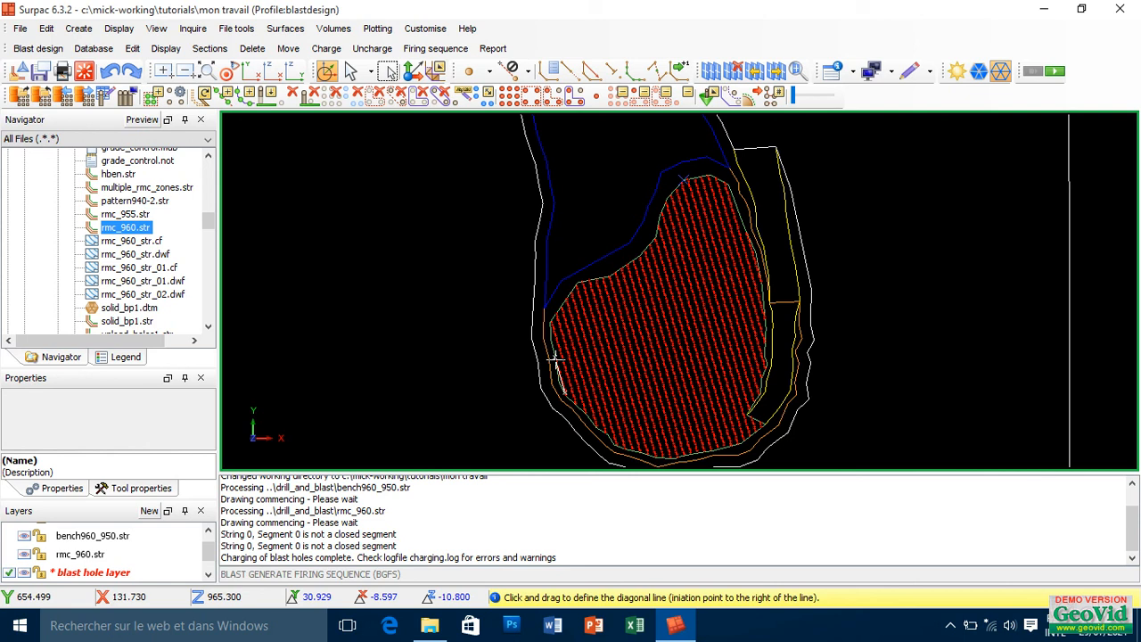
pyautogui.moveTo(555, 359); pyautogui.dragTo(555, 360)
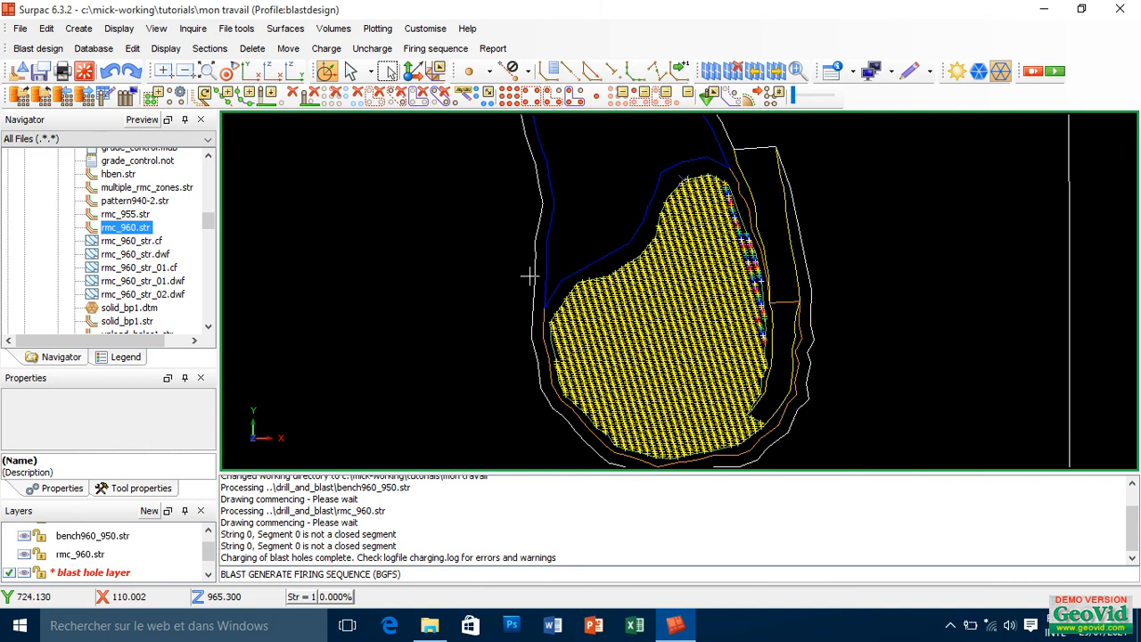
pyautogui.click(433, 51)
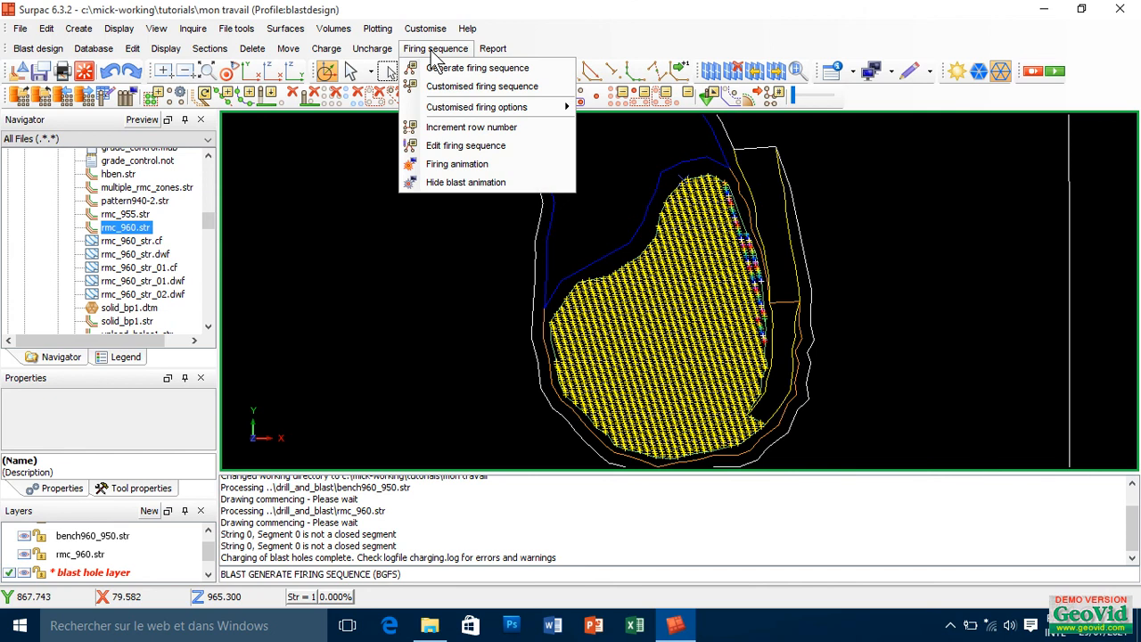
pyautogui.click(438, 165)
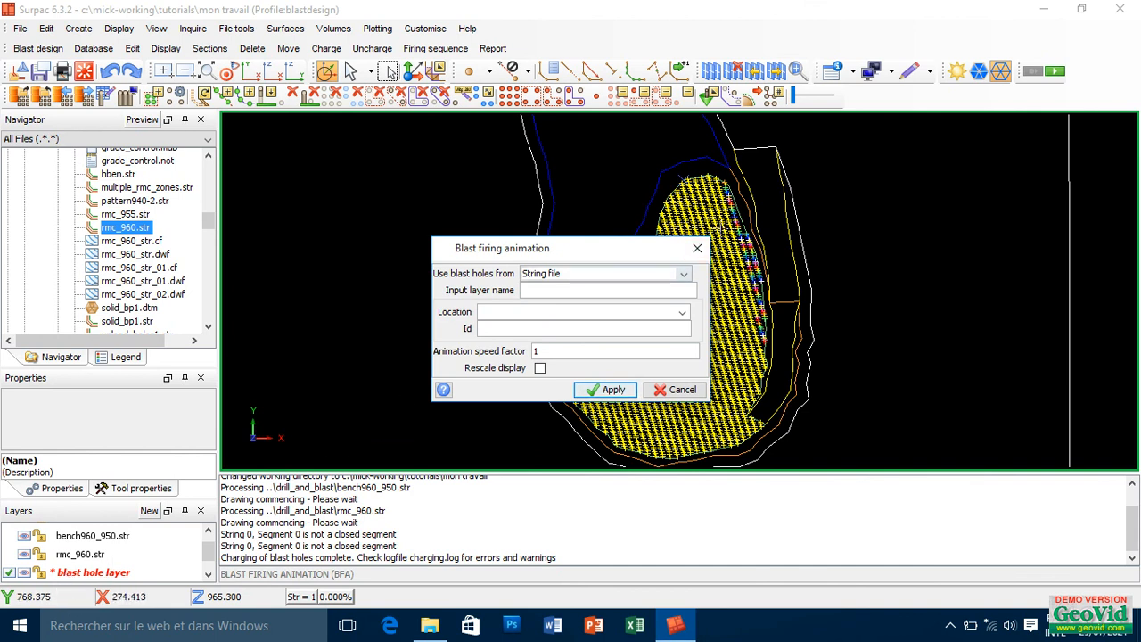
pyautogui.click(697, 249)
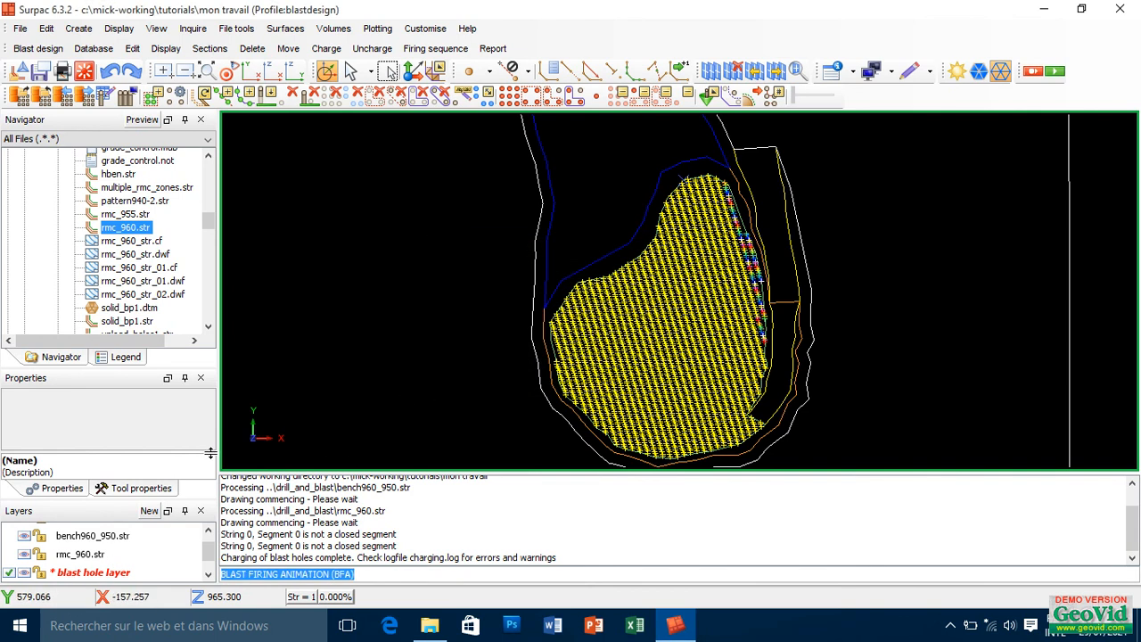
# Make the tie_in layer active and run the blast firing animation using blast holes from the active layer
pyautogui.click(208, 574)
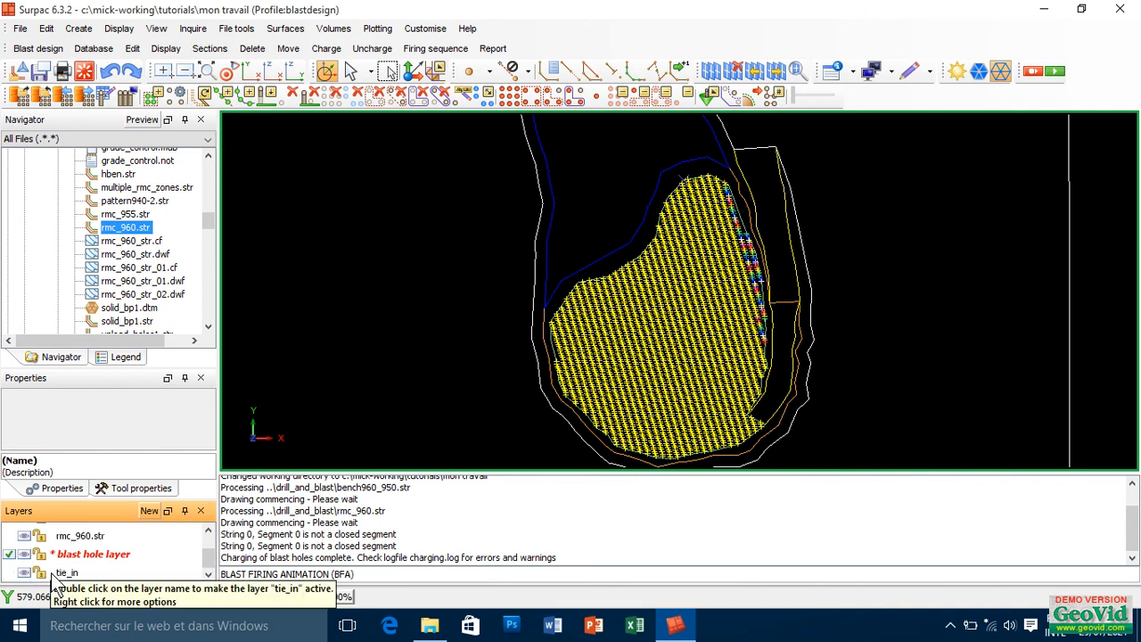
pyautogui.doubleClick(51, 573)
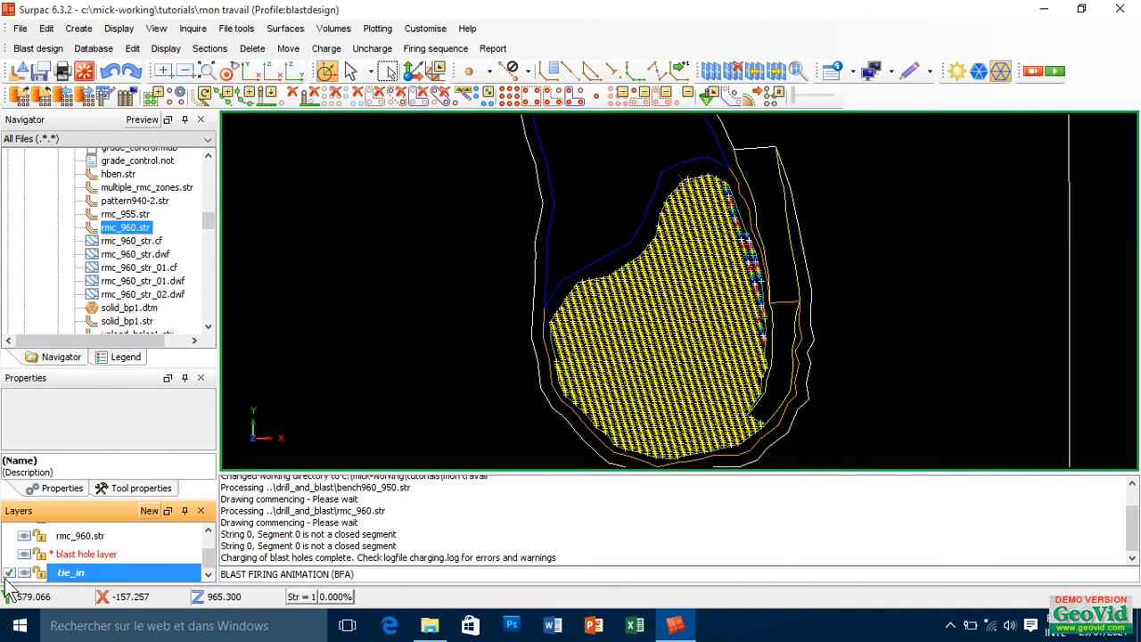
pyautogui.click(457, 50)
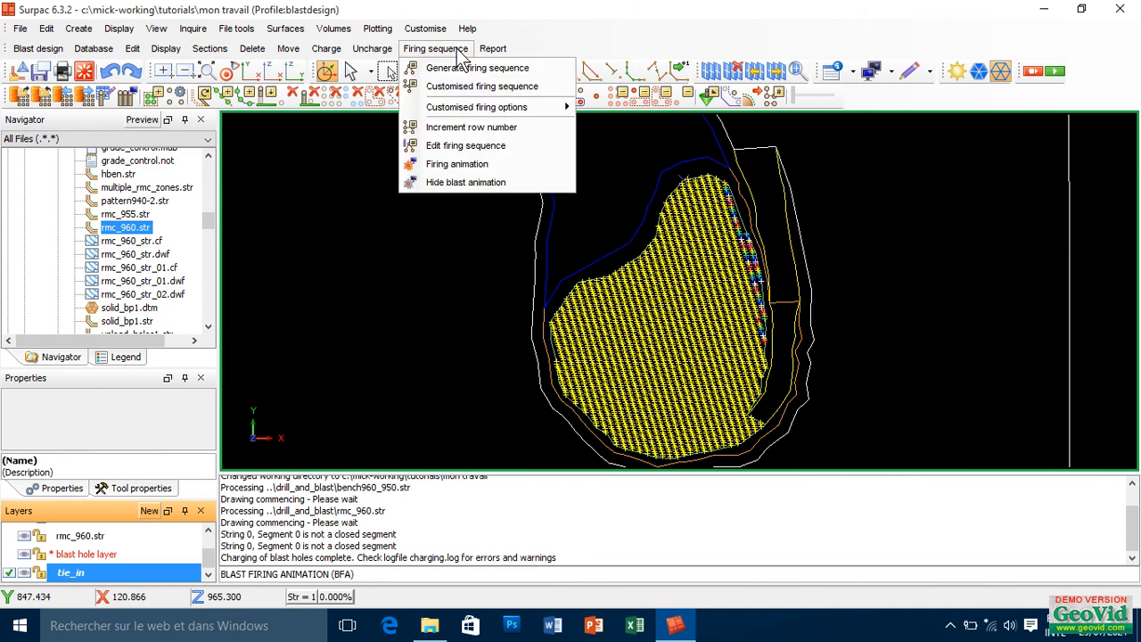
pyautogui.click(464, 164)
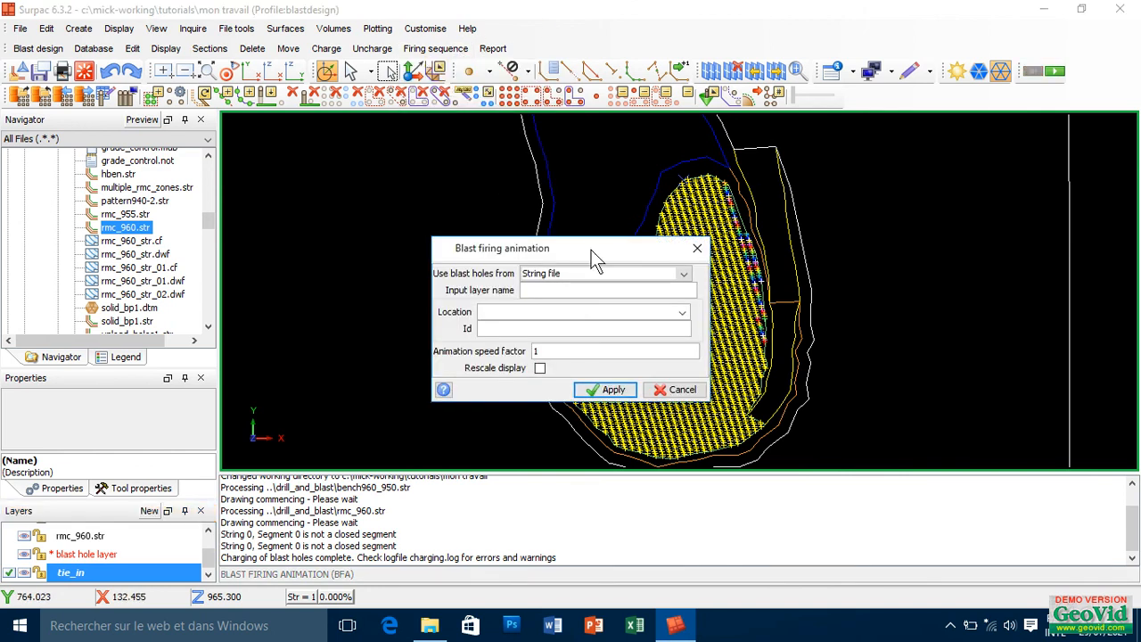
pyautogui.click(641, 271)
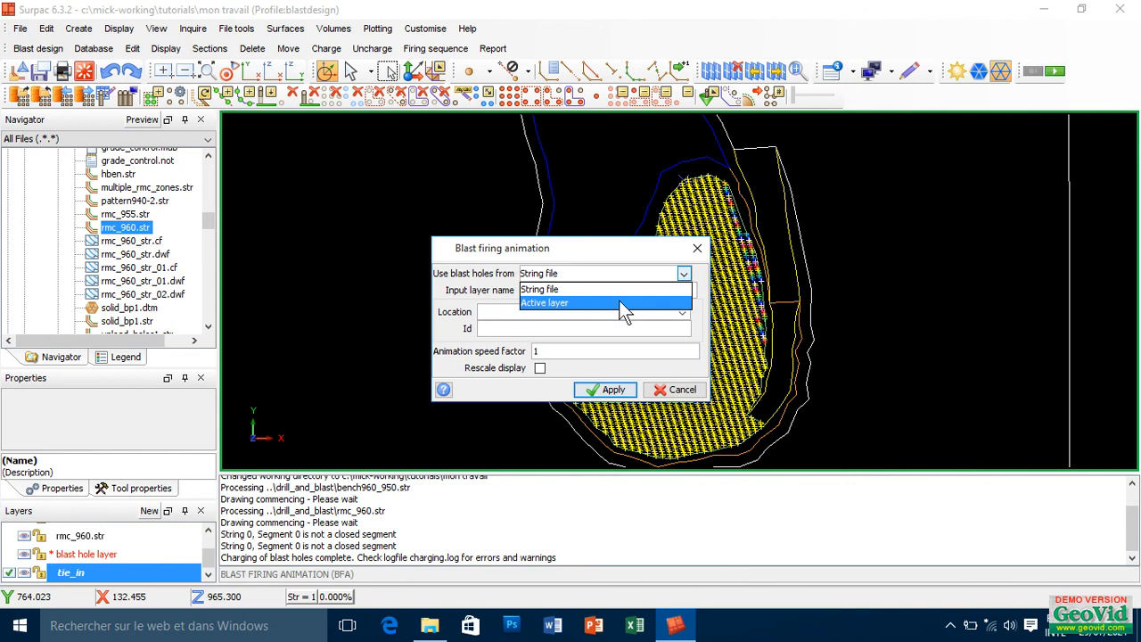
pyautogui.click(619, 302)
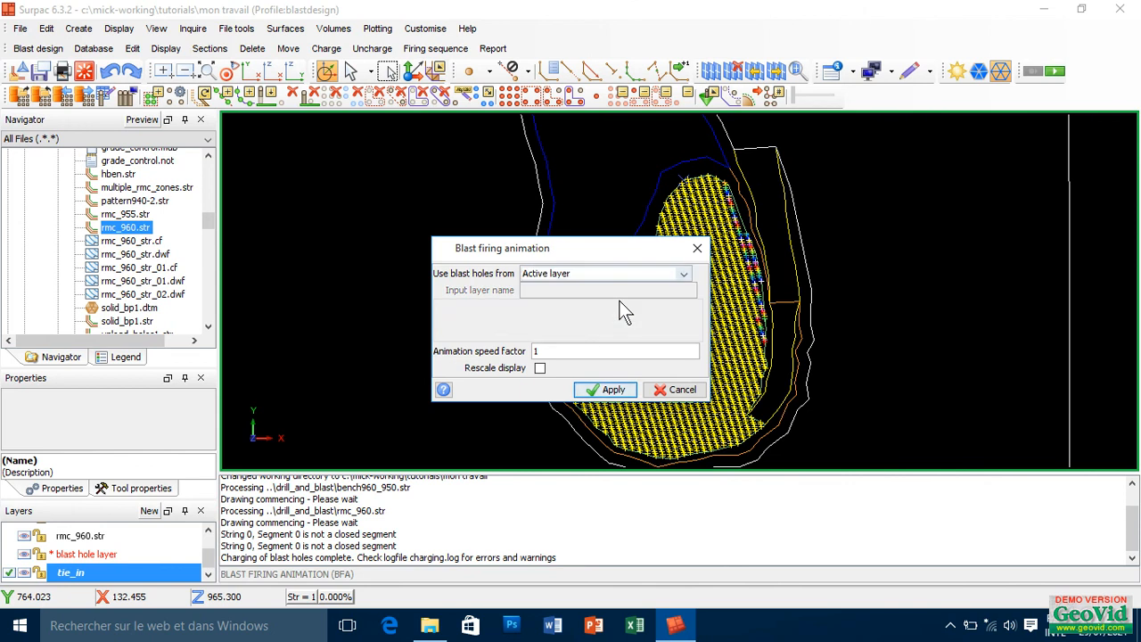
pyautogui.click(608, 390)
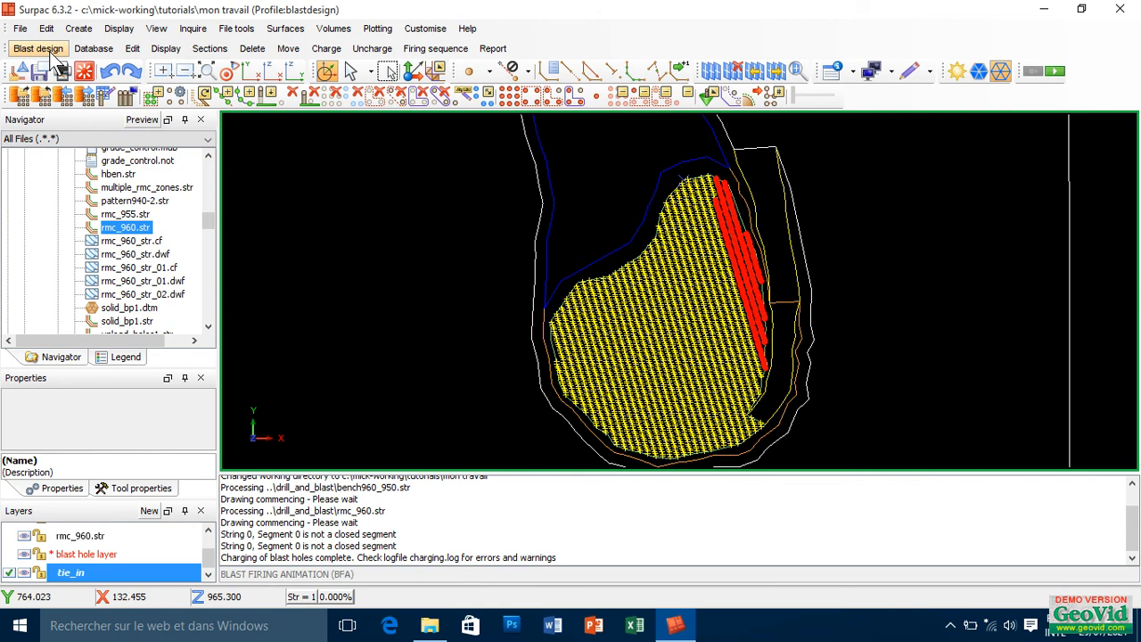
pyautogui.click(51, 52)
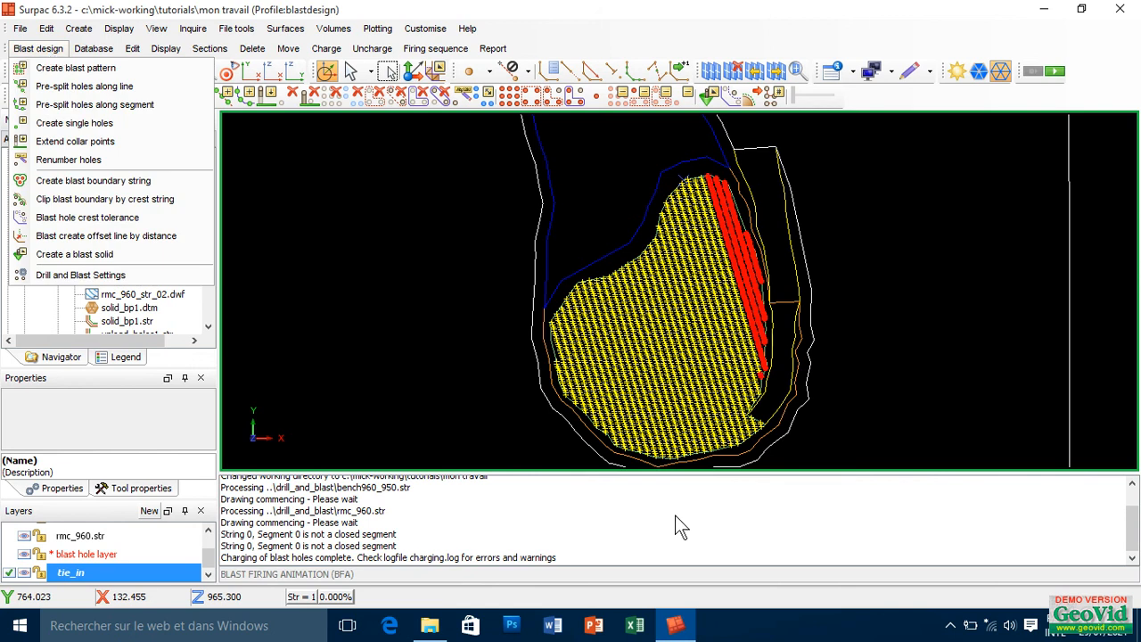
pyautogui.click(950, 625)
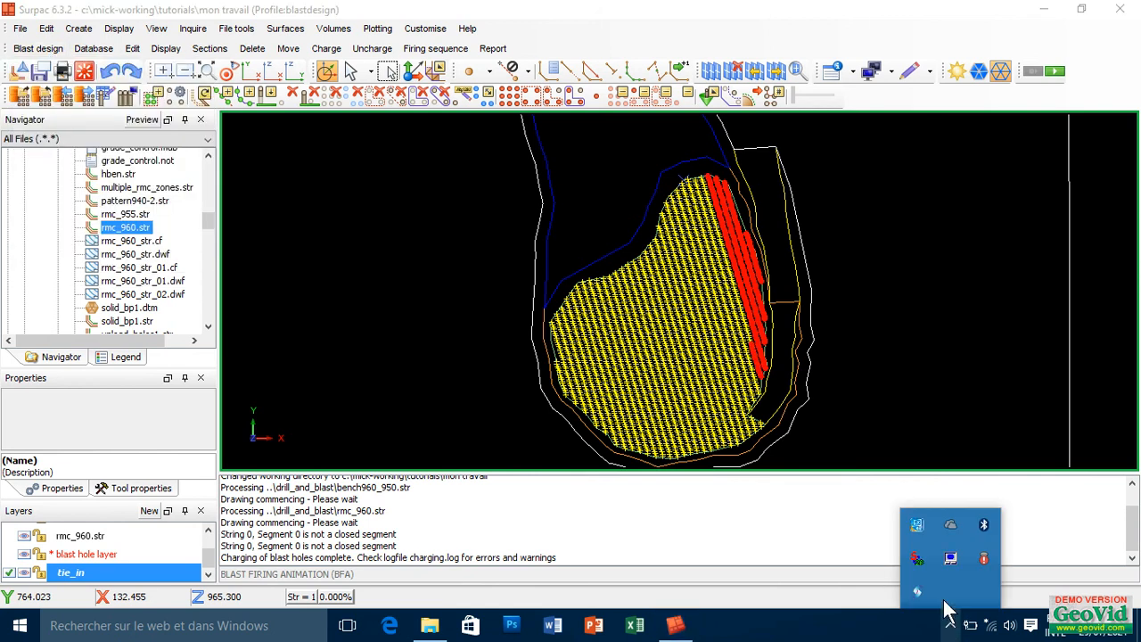